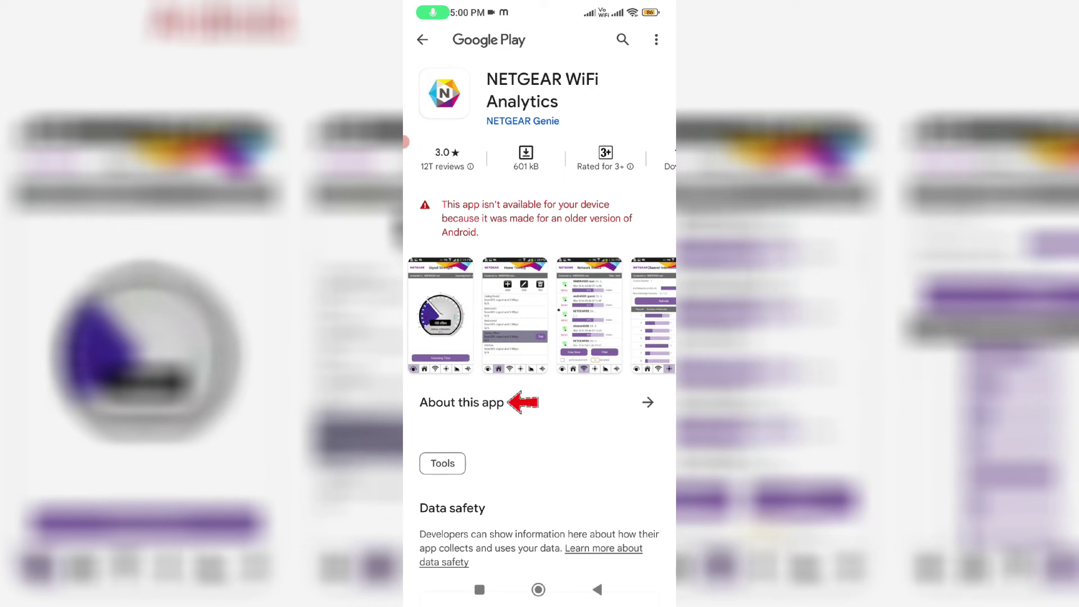
Open the NETGEAR WiFi Analytics full details to see version 1.0.19 and Android 2.2+ requirement.
click(461, 402)
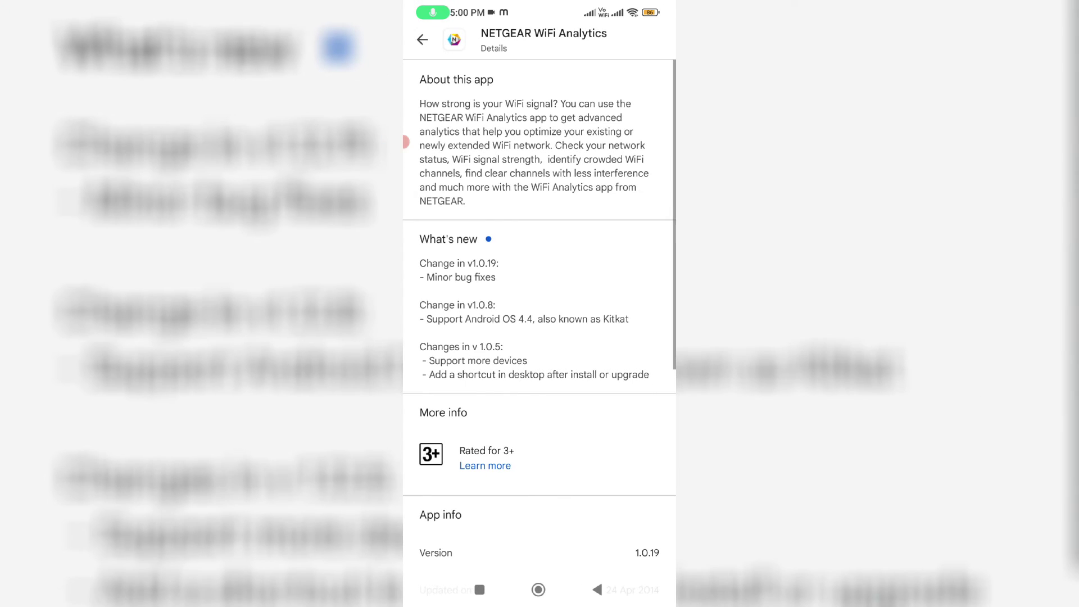
scroll(539, 337, down, 5)
scroll(540, 337, down, 5)
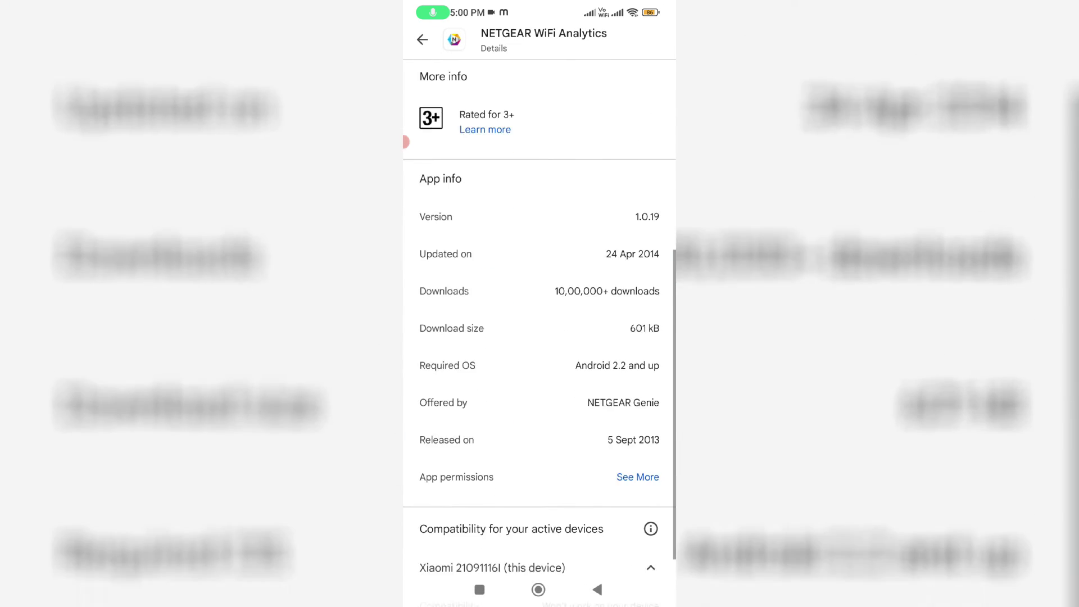